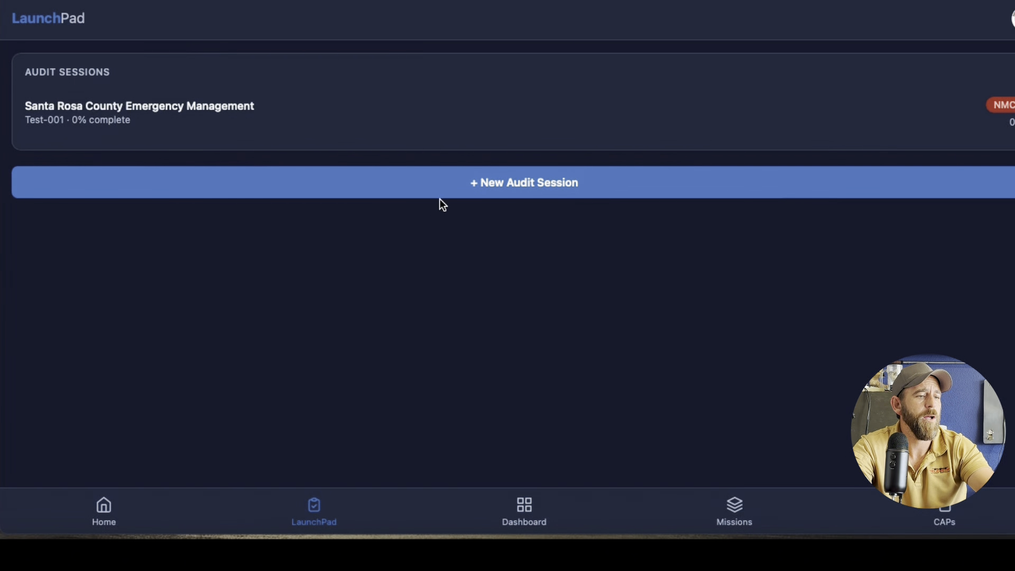
Start a new audit session and set its session code to Baseline Audit
click(466, 181)
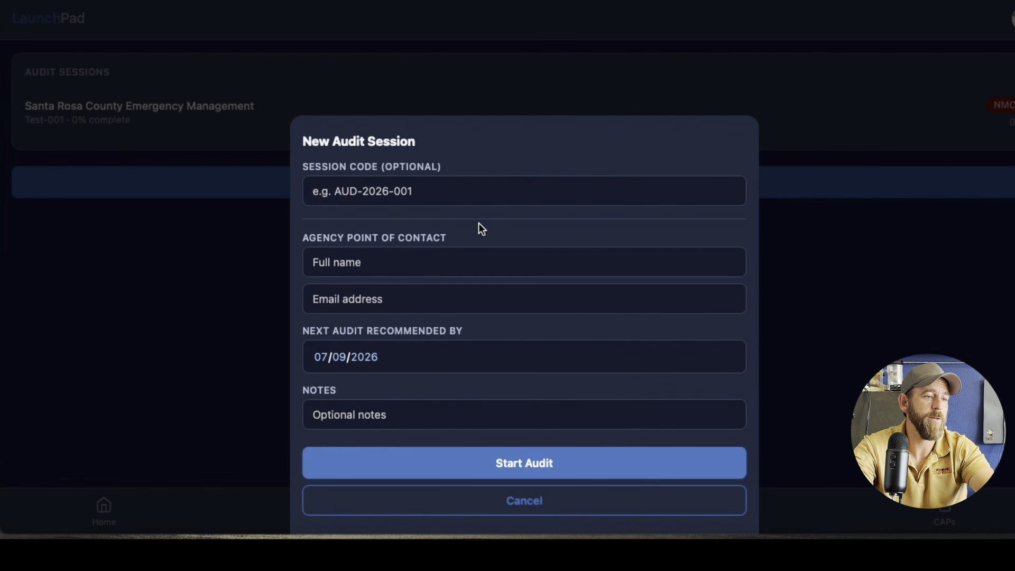
click(454, 193)
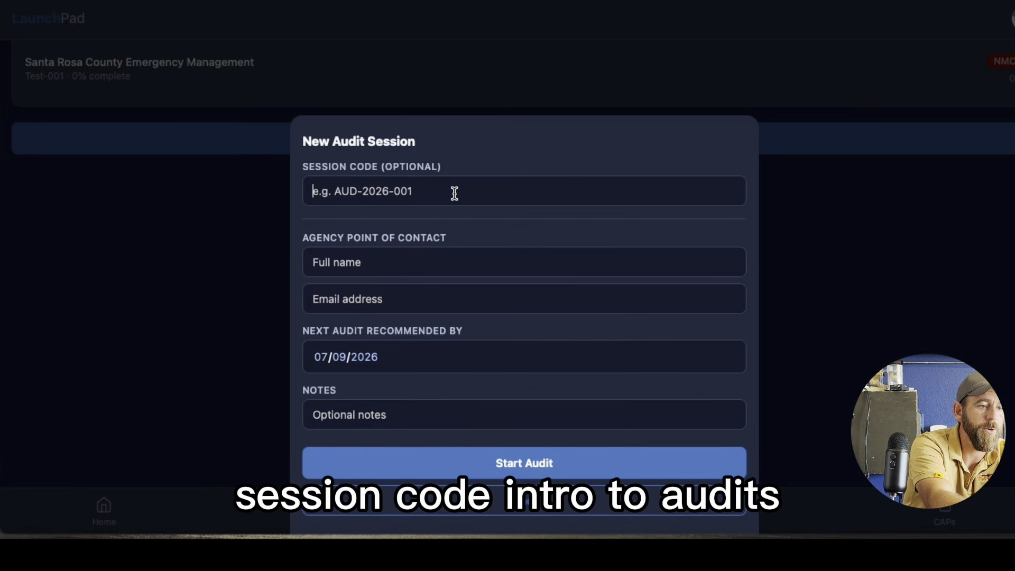
text(Intro to )
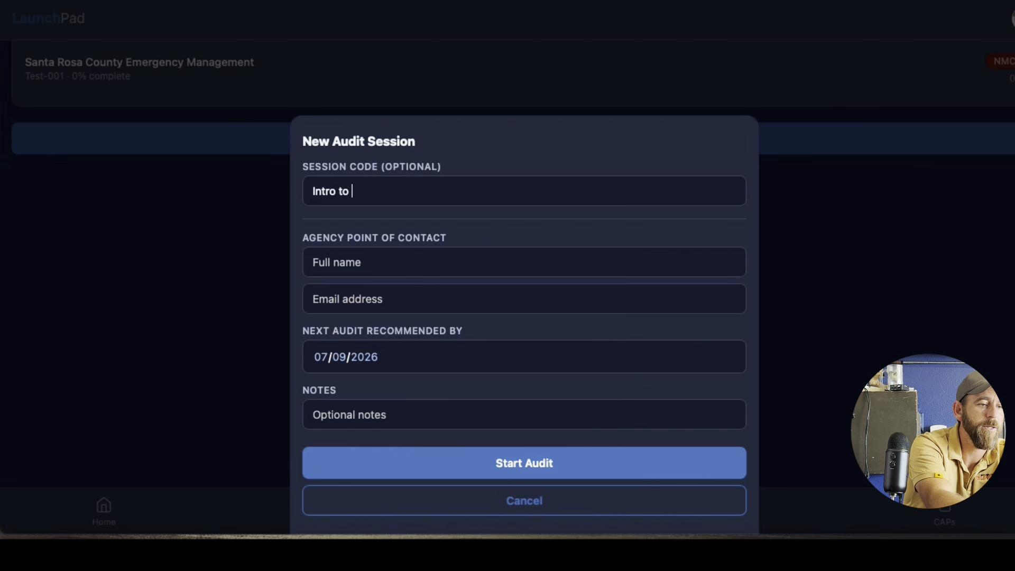
text(Audits)
key(BackSpace)
key(BackSpace)
key(BackSpace)
key(BackSpace)
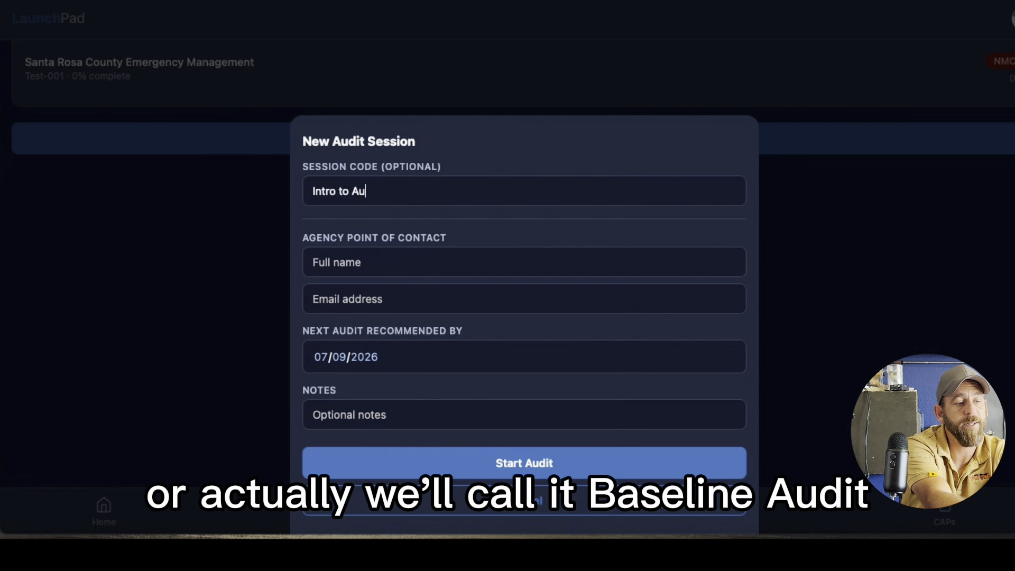
key(BackSpace)
key(BackSpace)
key(BackSpace)
key(BackSpace)
key(BackSpace)
key(BackSpace)
key(BackSpace)
key(BackSpace)
key(BackSpace)
key(BackSpace)
key(BackSpace)
text(Ba)
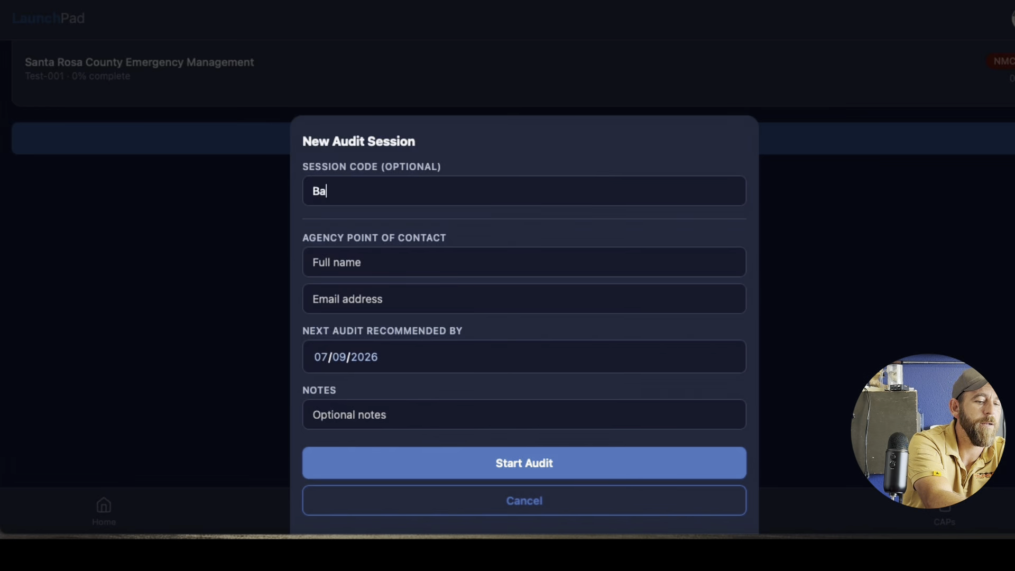
text(seline Audit)
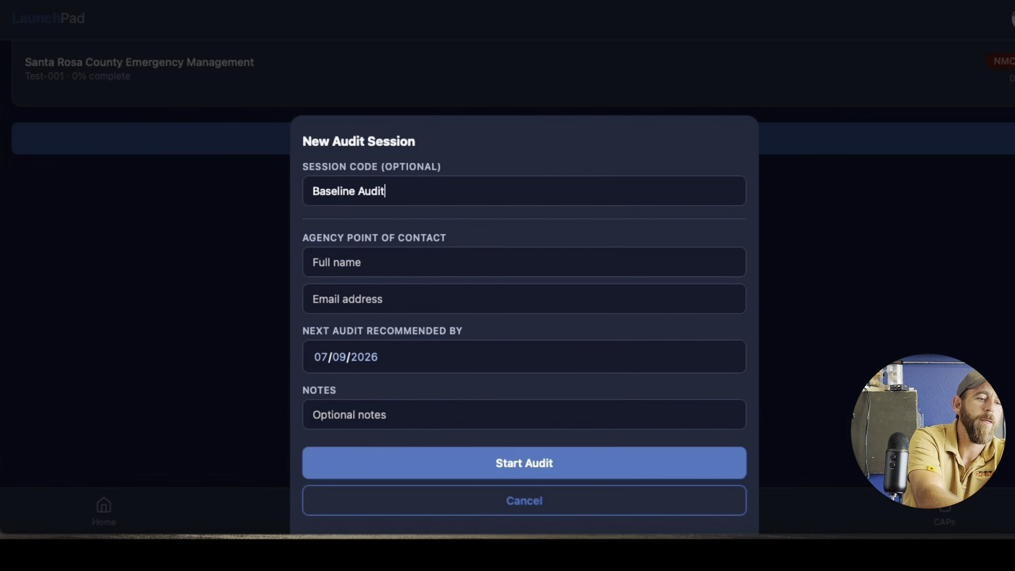
Enter the agency point of contact's full name
click(428, 268)
text(Eo)
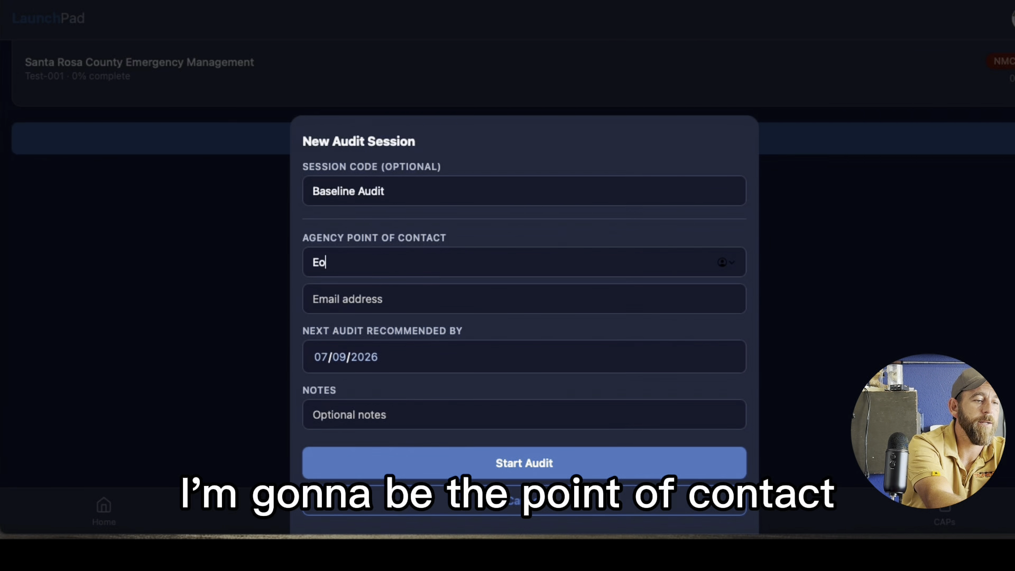
text(bby)
key(BackSpace)
key(BackSpace)
key(BackSpace)
key(BackSpace)
key(BackSpace)
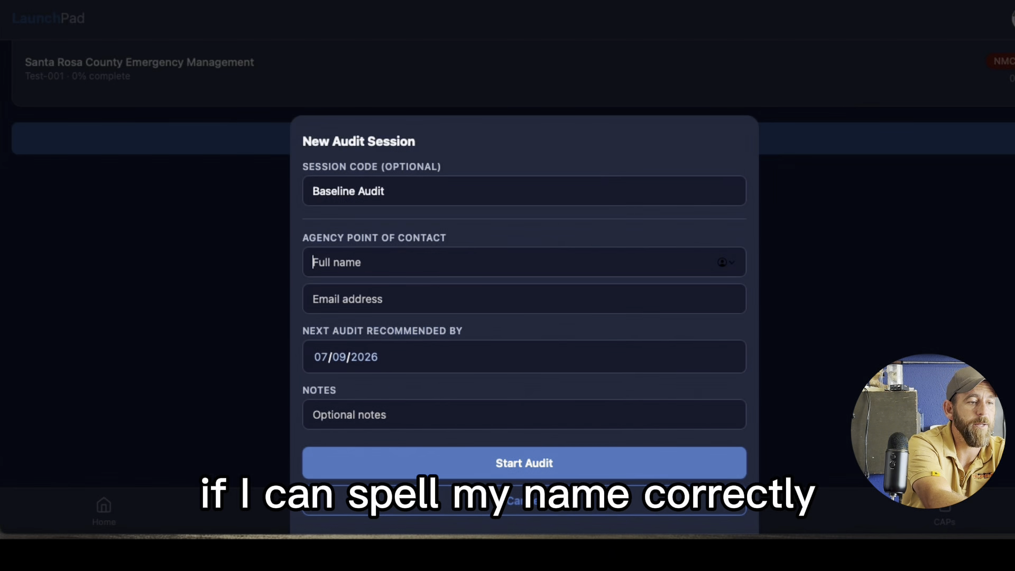
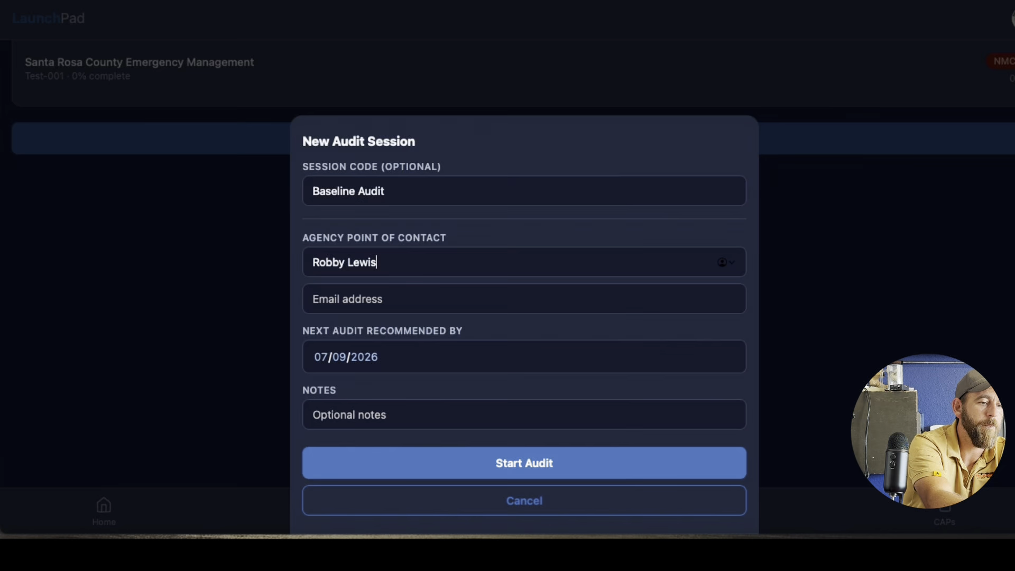
key(Tab)
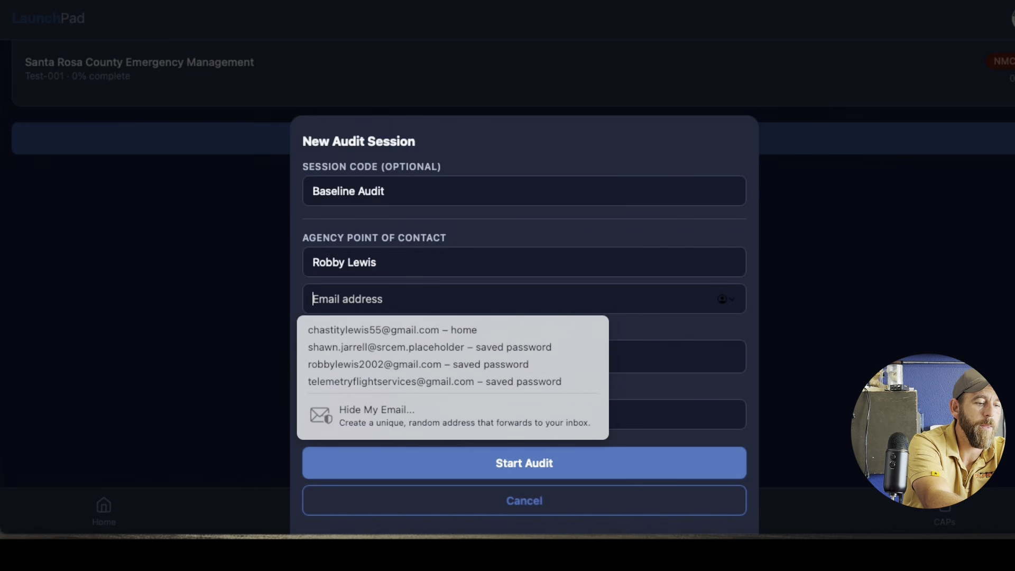
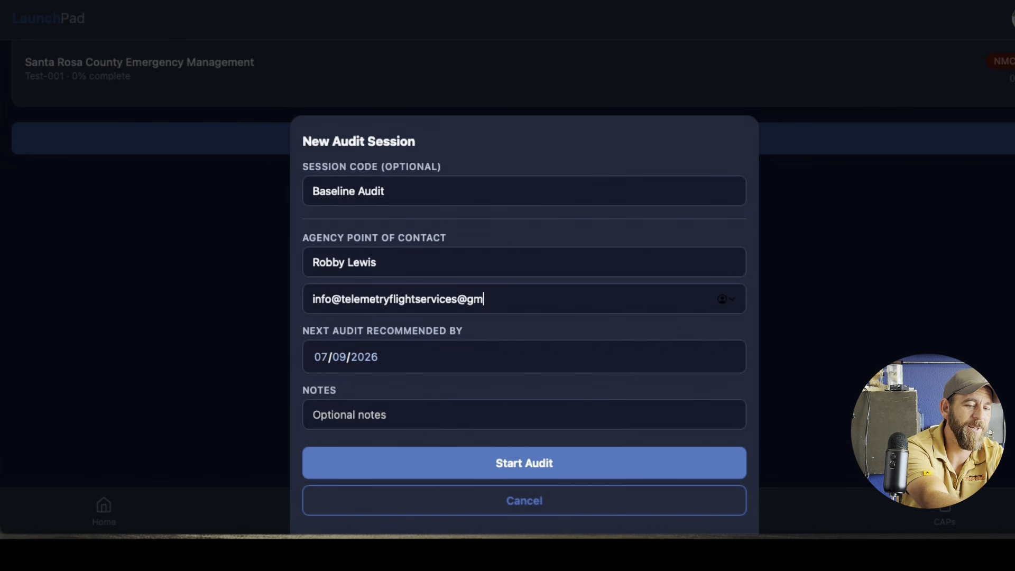
Fill in the point of contact's e-mail address and start the audit
text(.com)
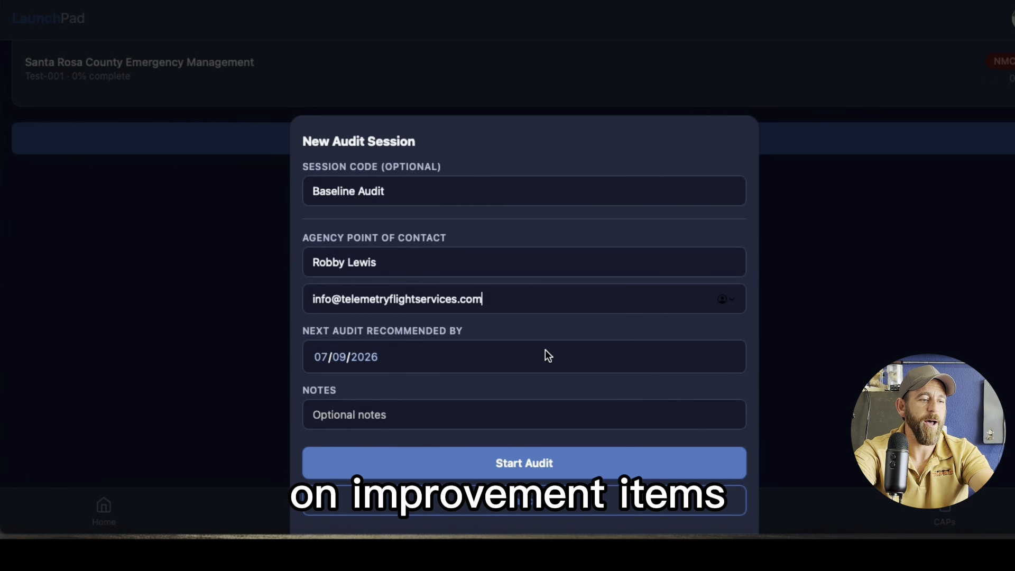
click(542, 464)
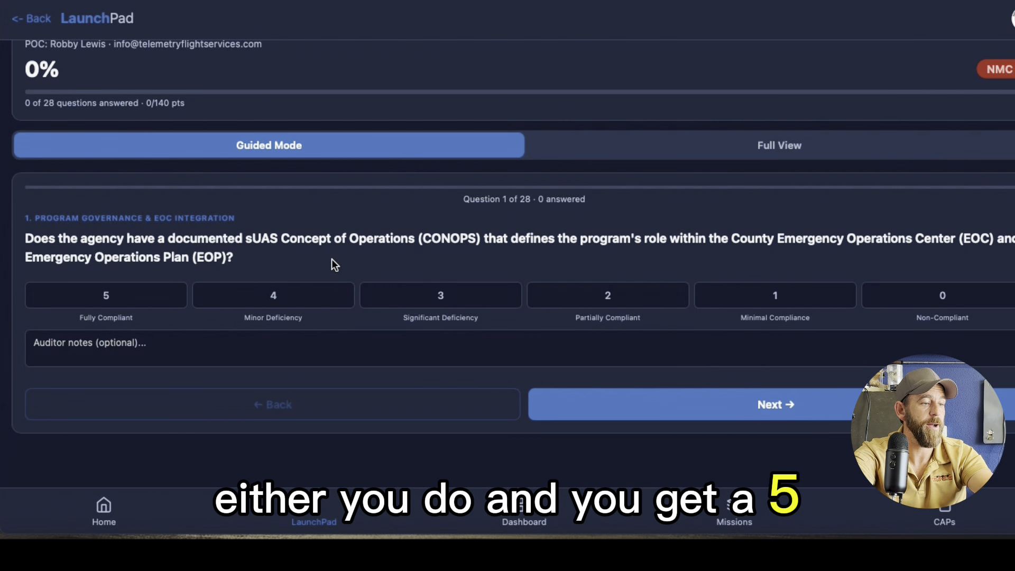
Score the first CONOPS question as 3, Significant Deficiency
click(138, 311)
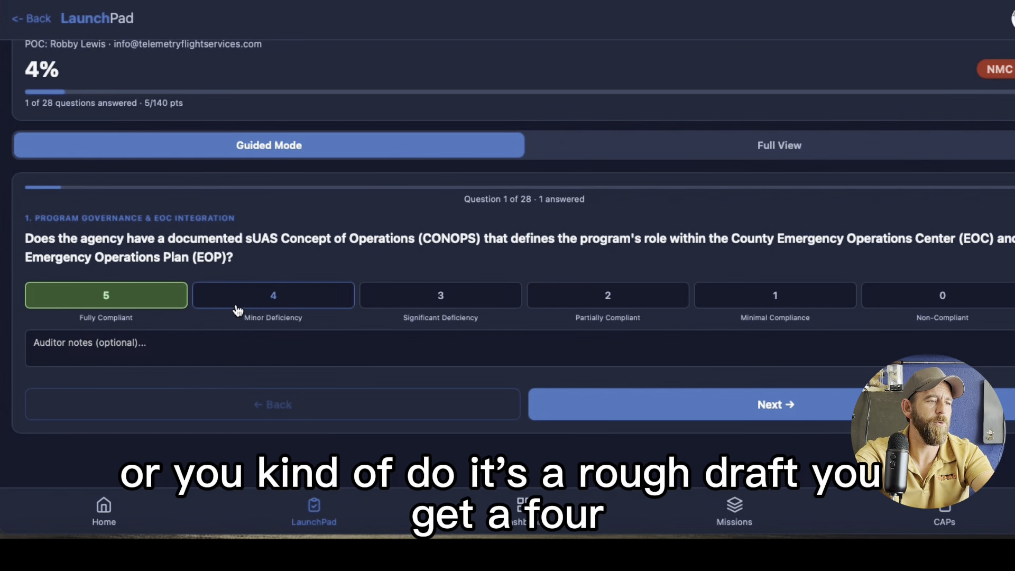
click(274, 304)
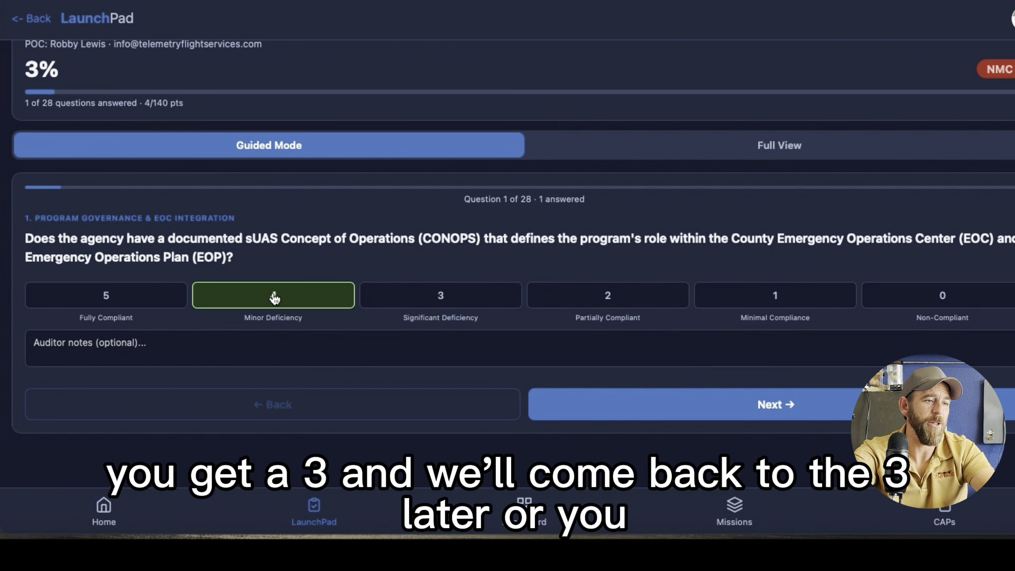
click(431, 301)
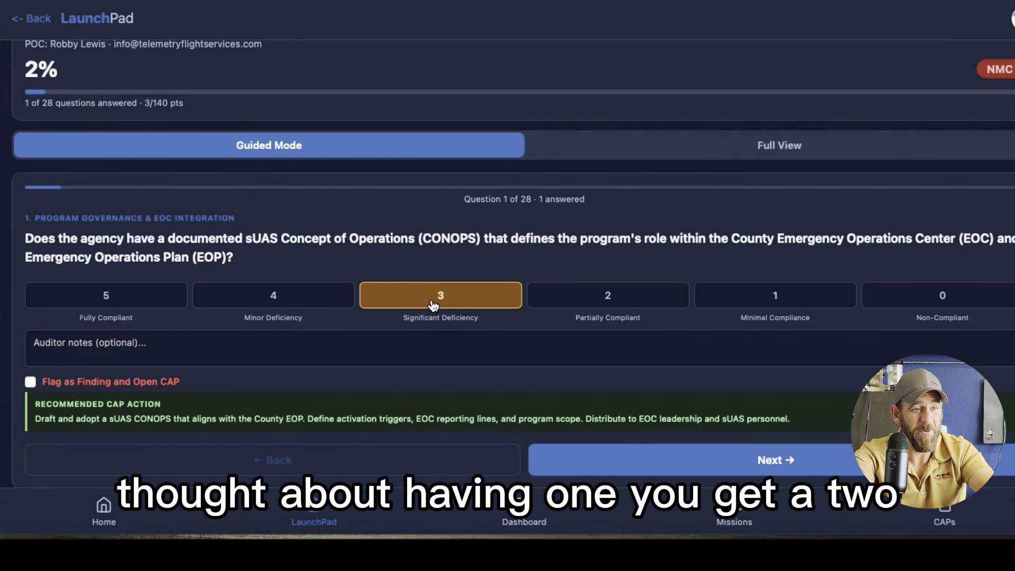
click(593, 300)
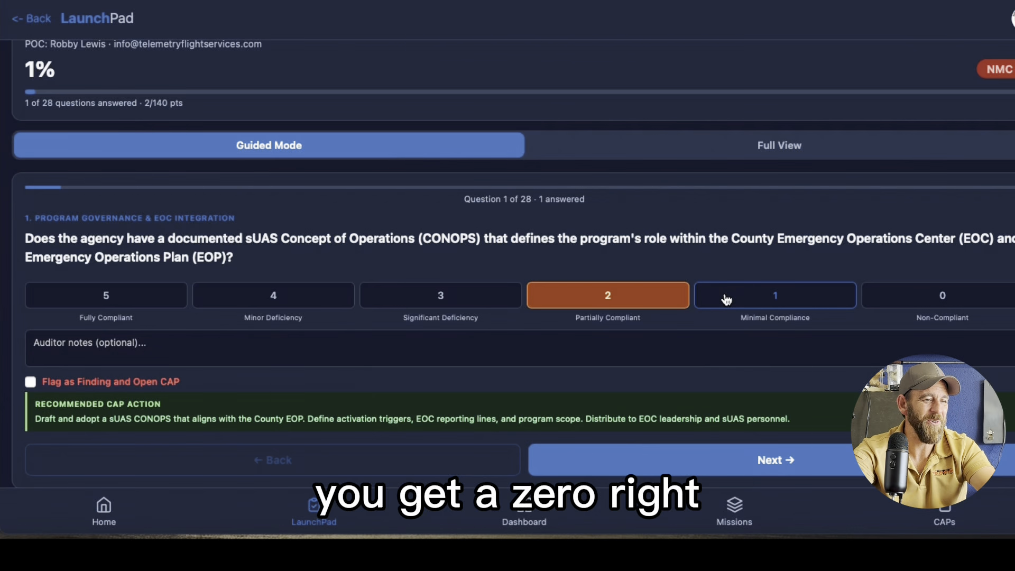
click(450, 305)
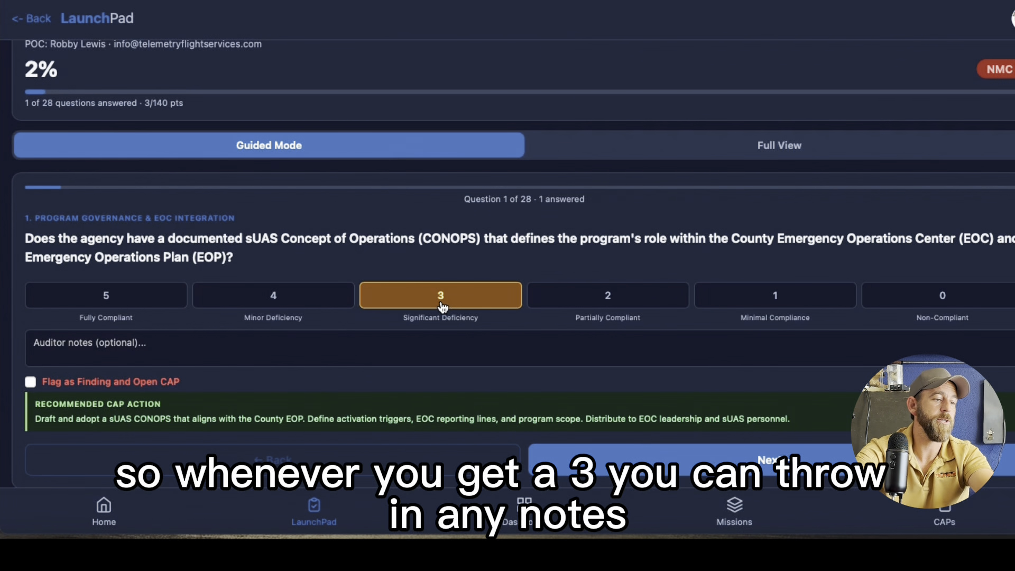
Add the auditor note "Drafted awaiting leadership review and approval" to the first question
click(272, 350)
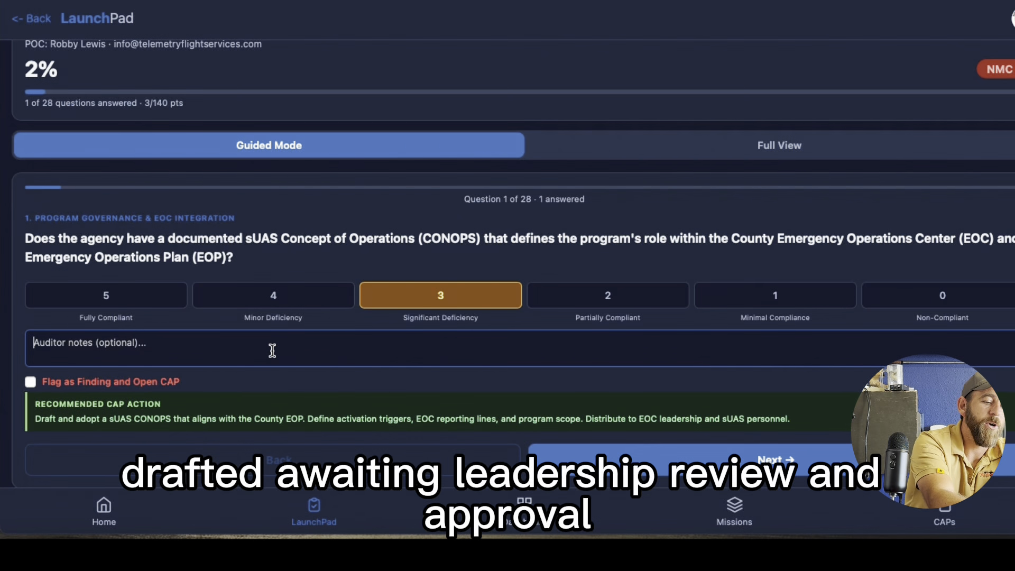
text(Drafted )
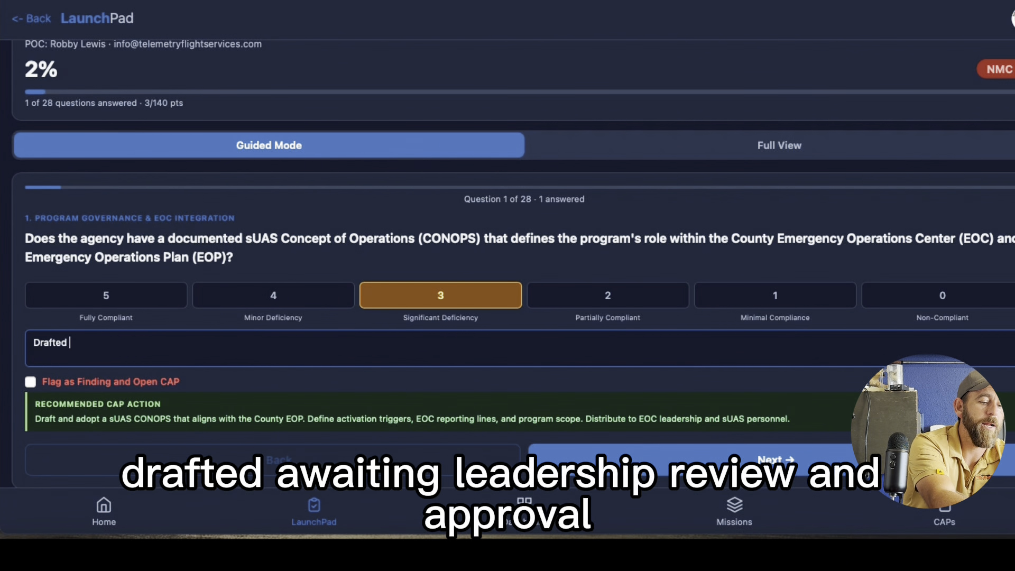
text(awaiting lead)
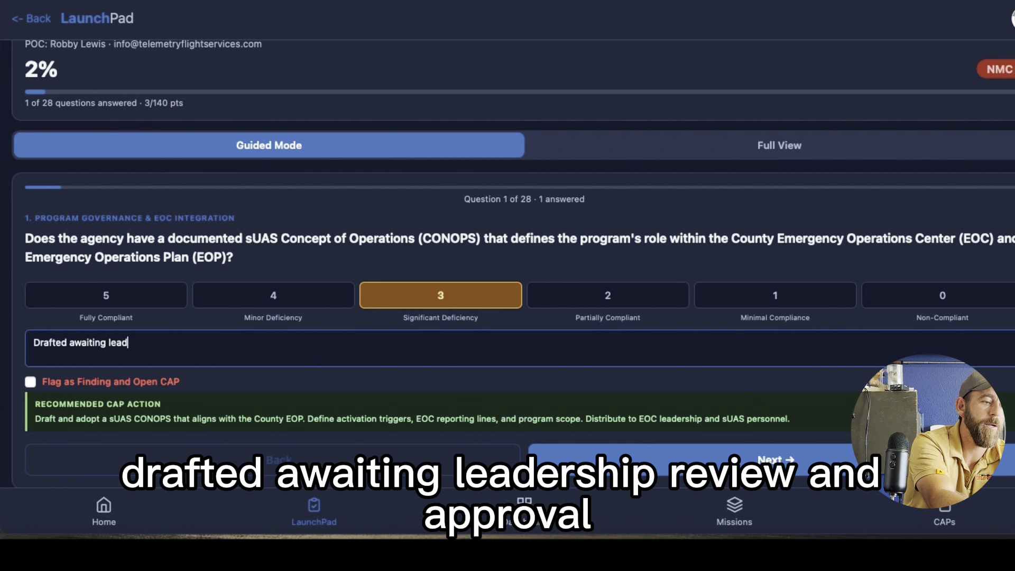
text(ership revie)
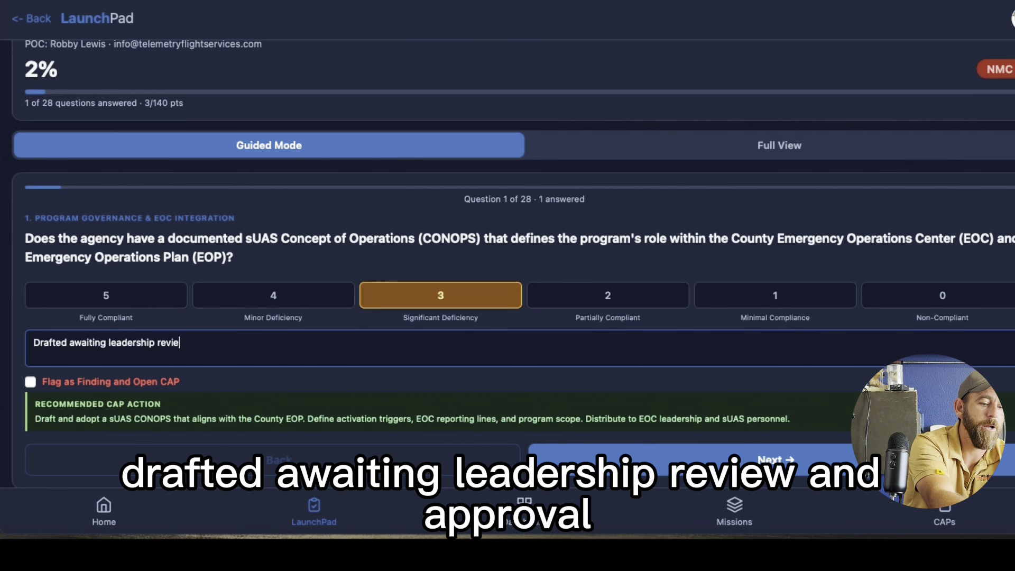
text(w and approval)
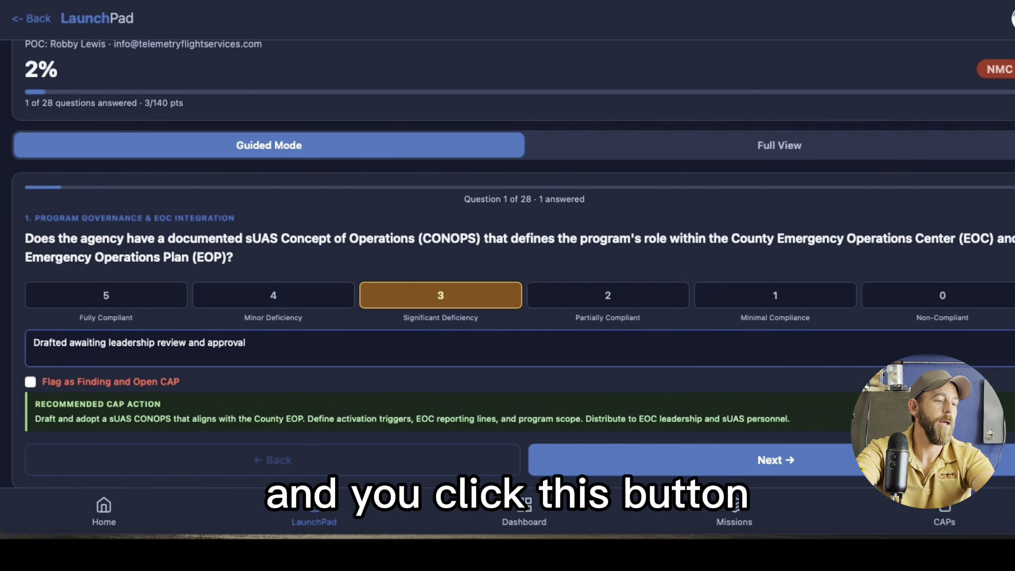
Flag the first question as a finding and open a CAP, then advance to question 2
click(30, 383)
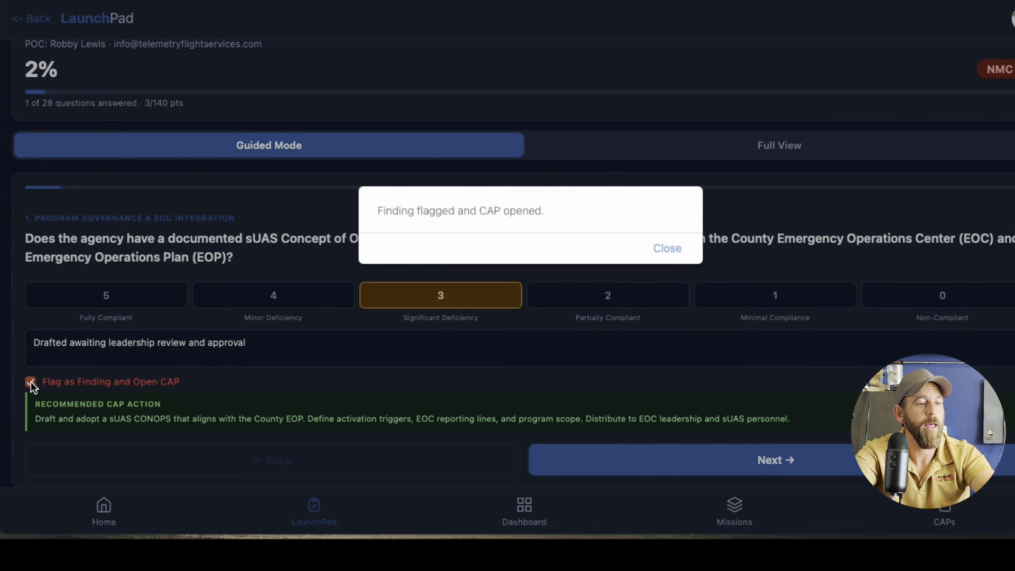
click(668, 253)
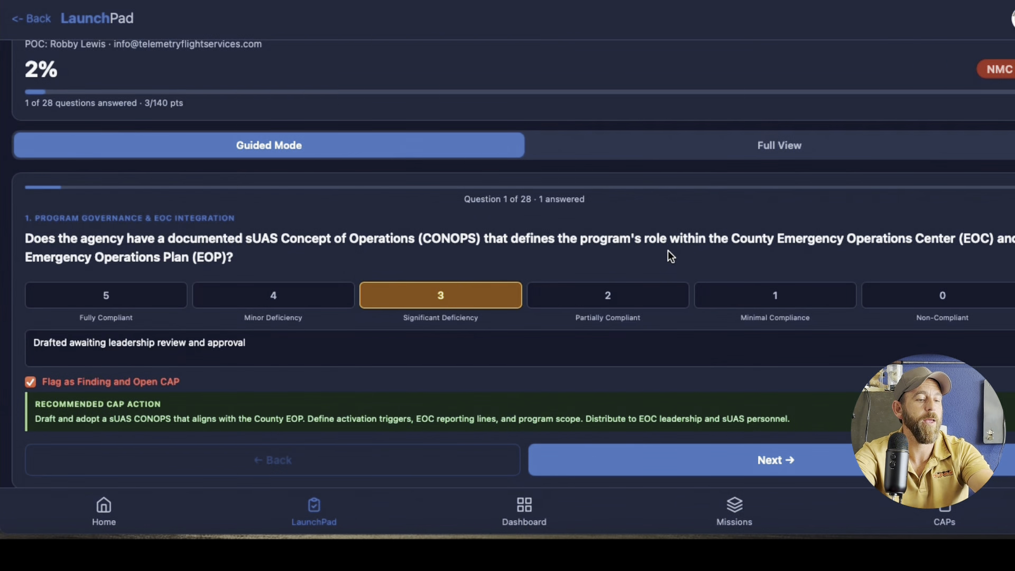
click(783, 460)
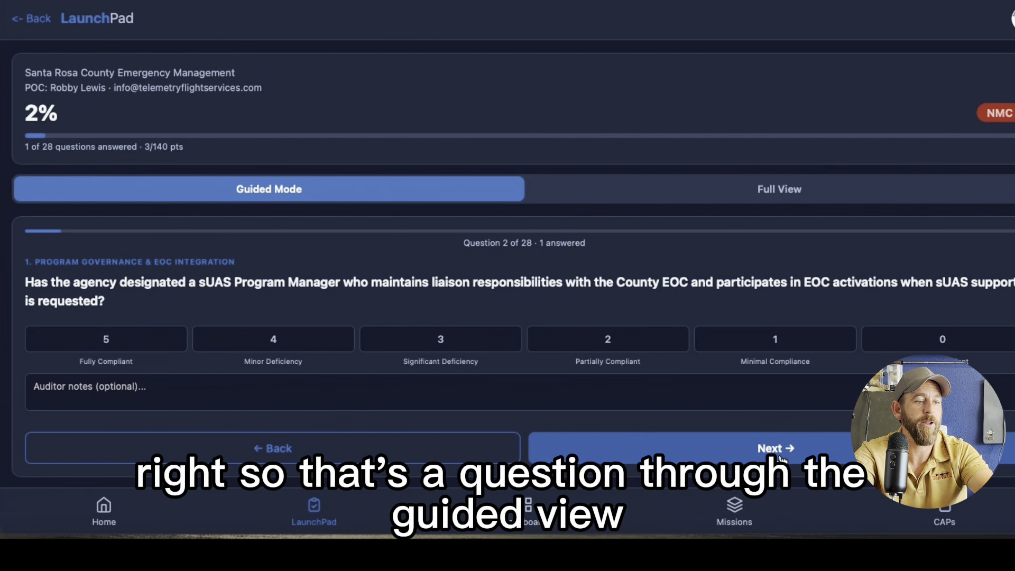
Switch to Full View and browse the list of audit questions
click(685, 198)
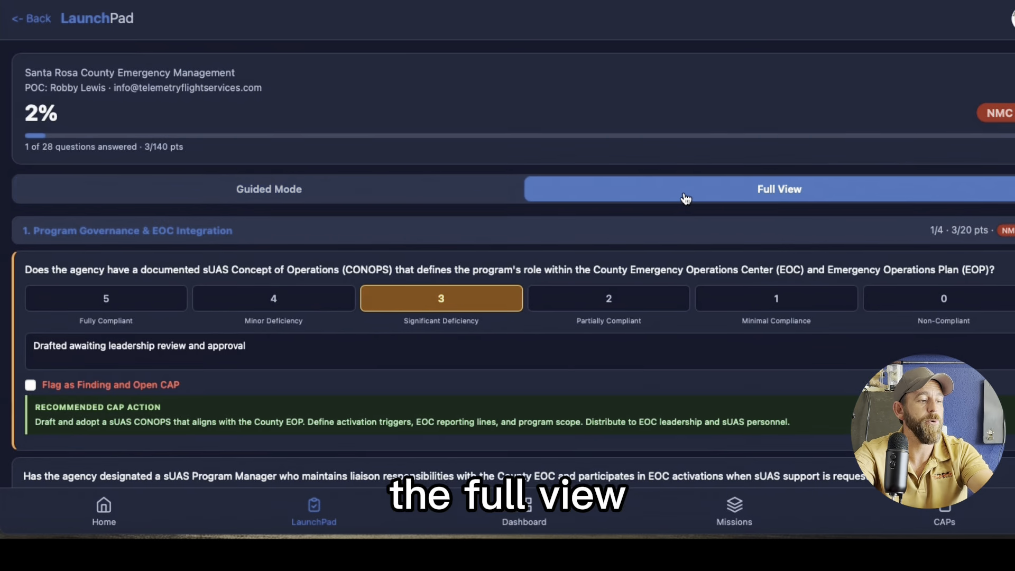
scroll(676, 316, down, 8)
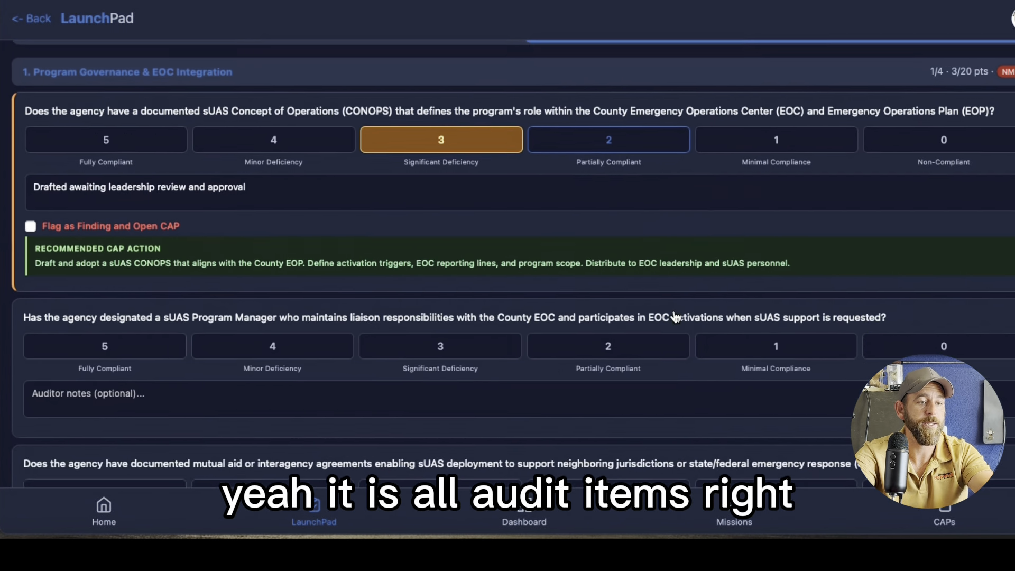
scroll(676, 316, down, 12)
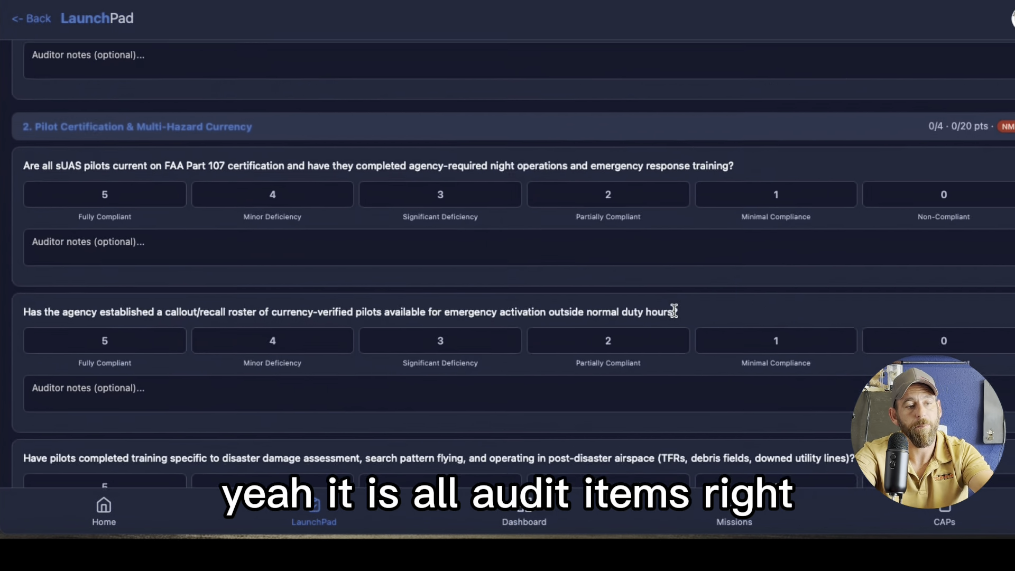
Examine the remaining audit sections through Data Security down to the report options at the end of the question list
scroll(674, 311, down, 12)
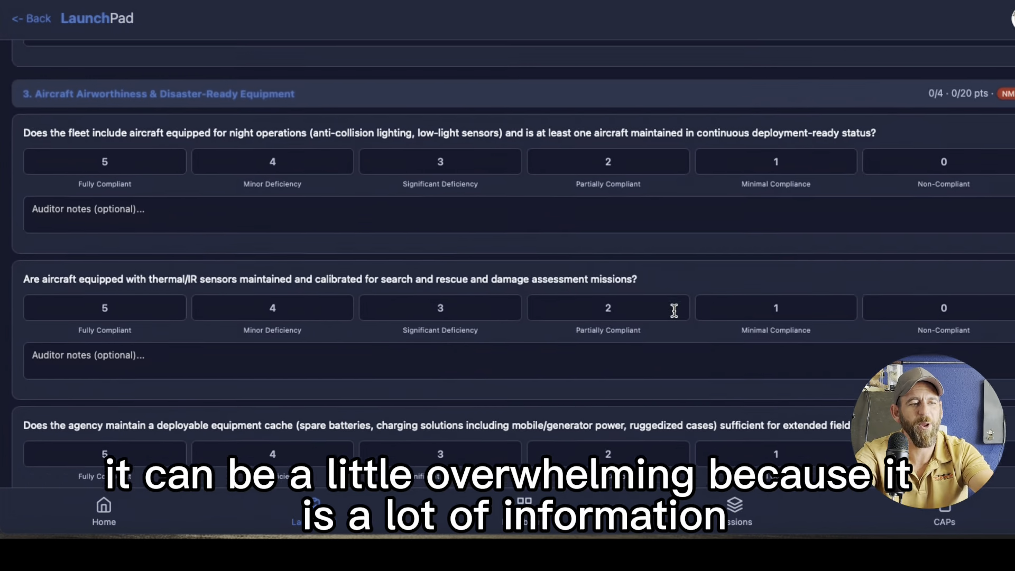
scroll(674, 311, down, 12)
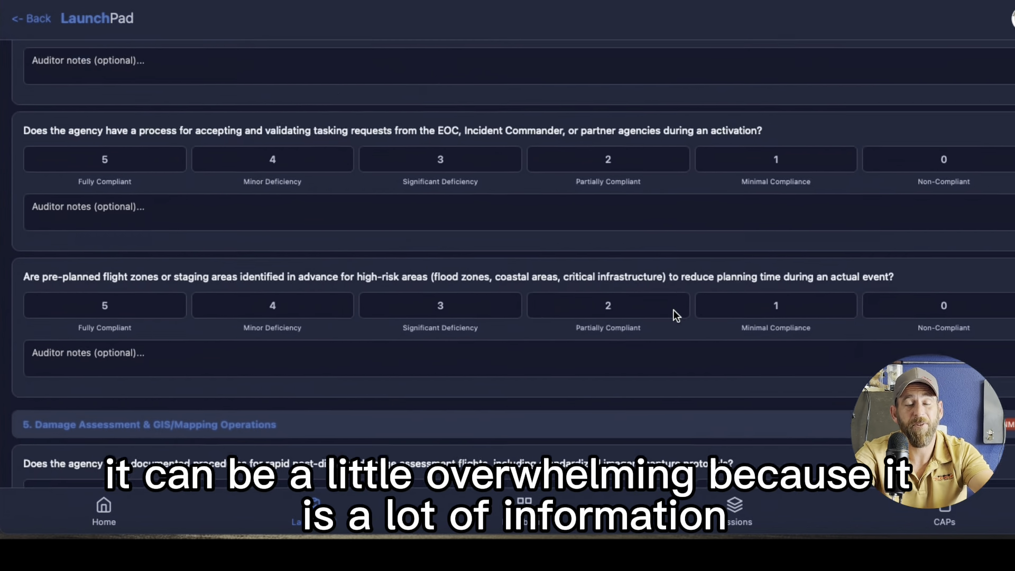
scroll(676, 316, down, 8)
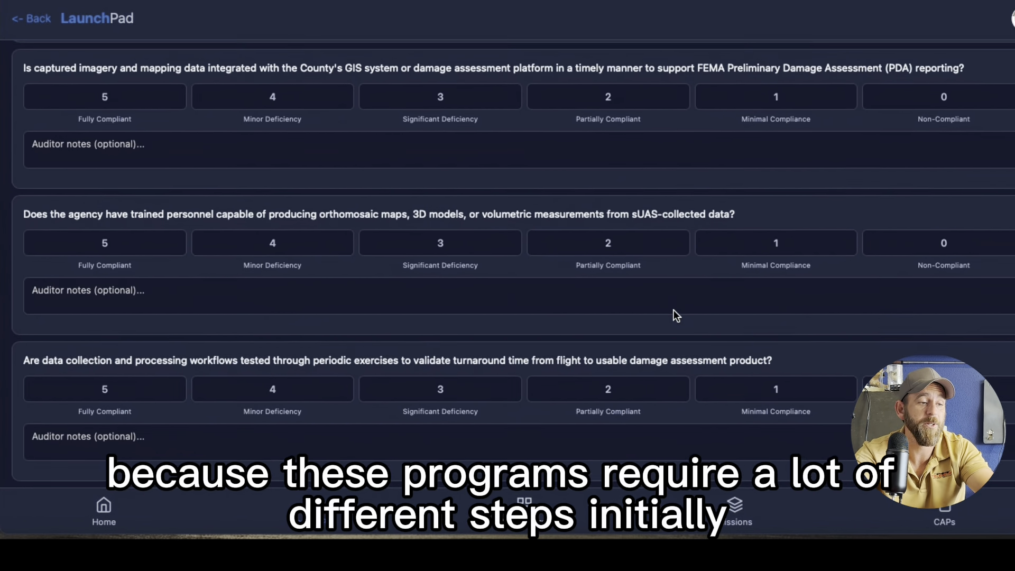
scroll(676, 316, down, 4)
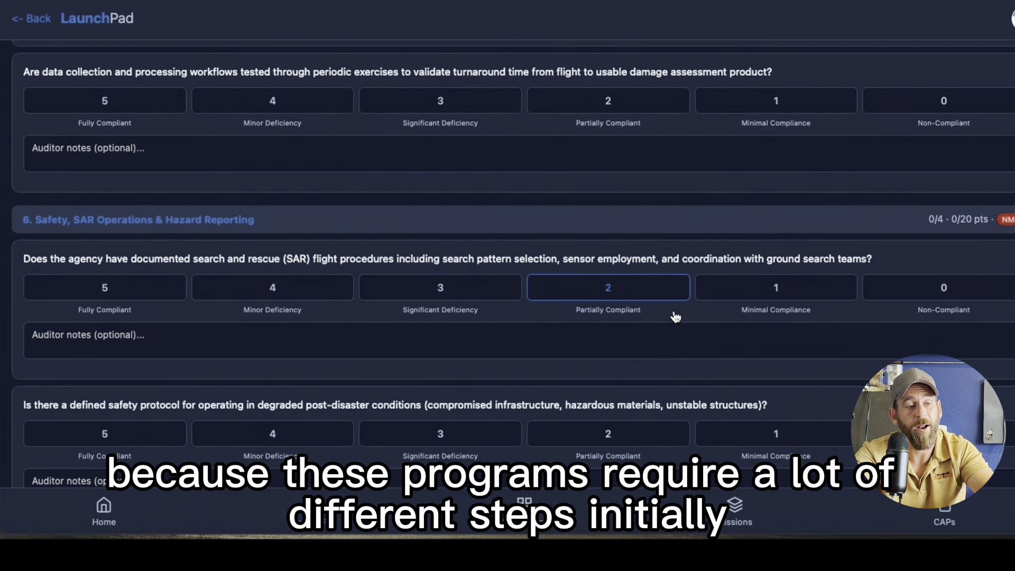
scroll(674, 311, down, 6)
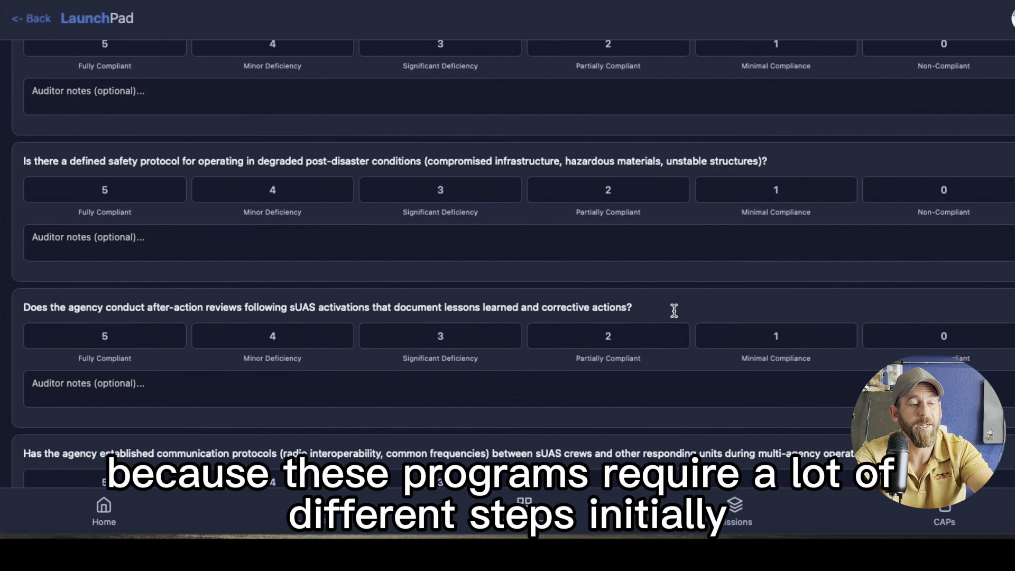
scroll(674, 310, down, 9)
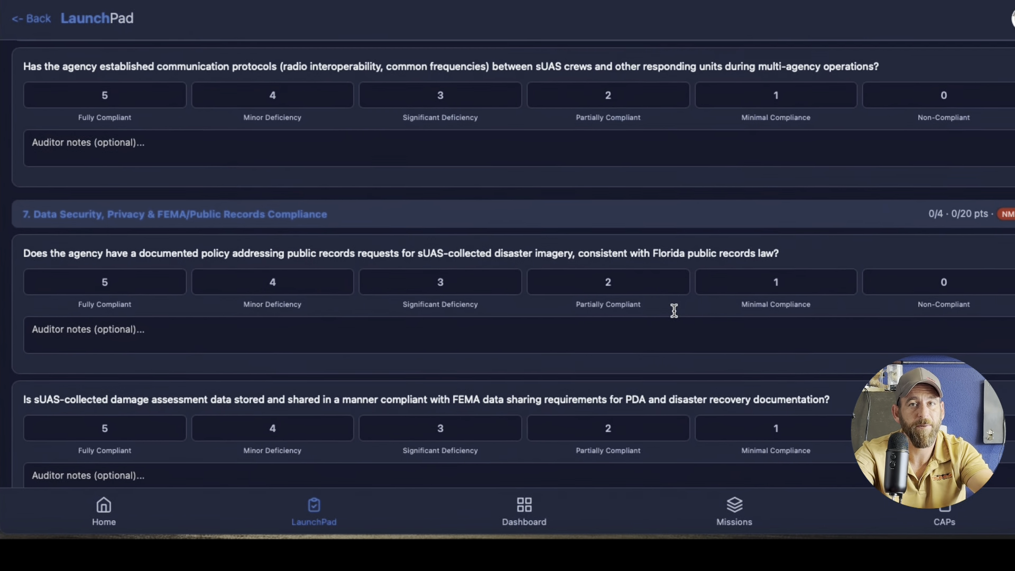
scroll(673, 310, down, 3)
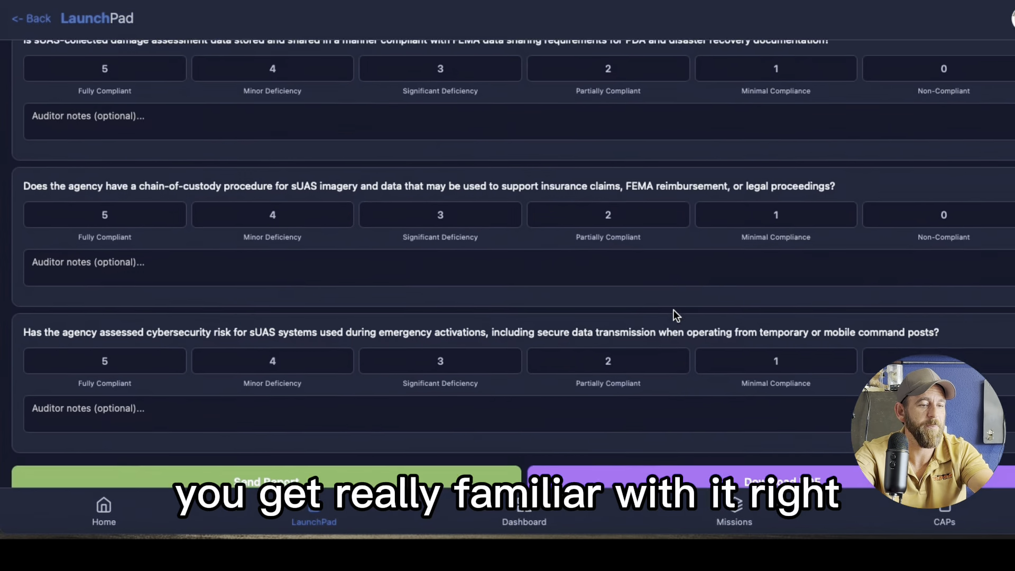
scroll(674, 309, up, 5)
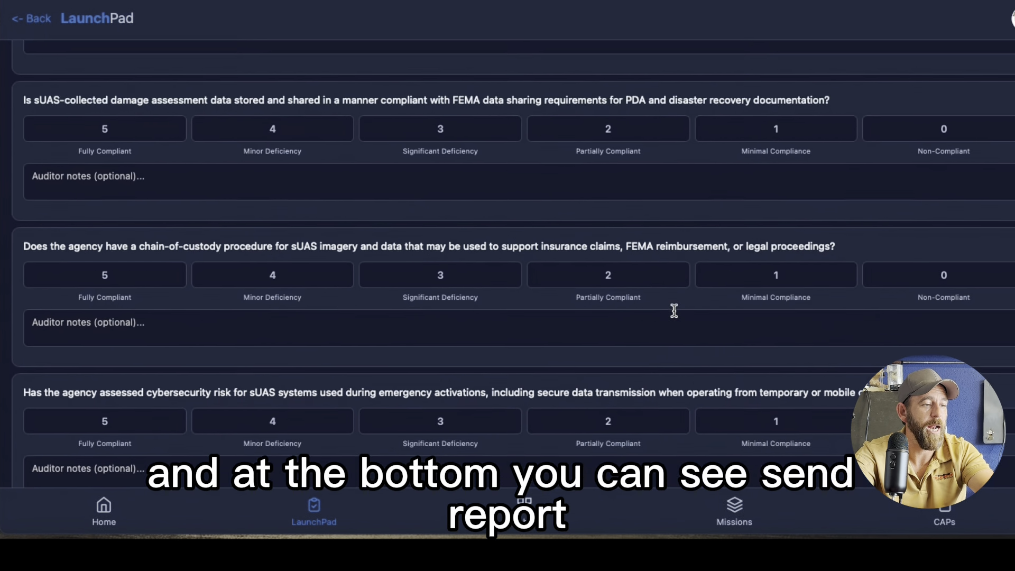
scroll(674, 311, down, 10)
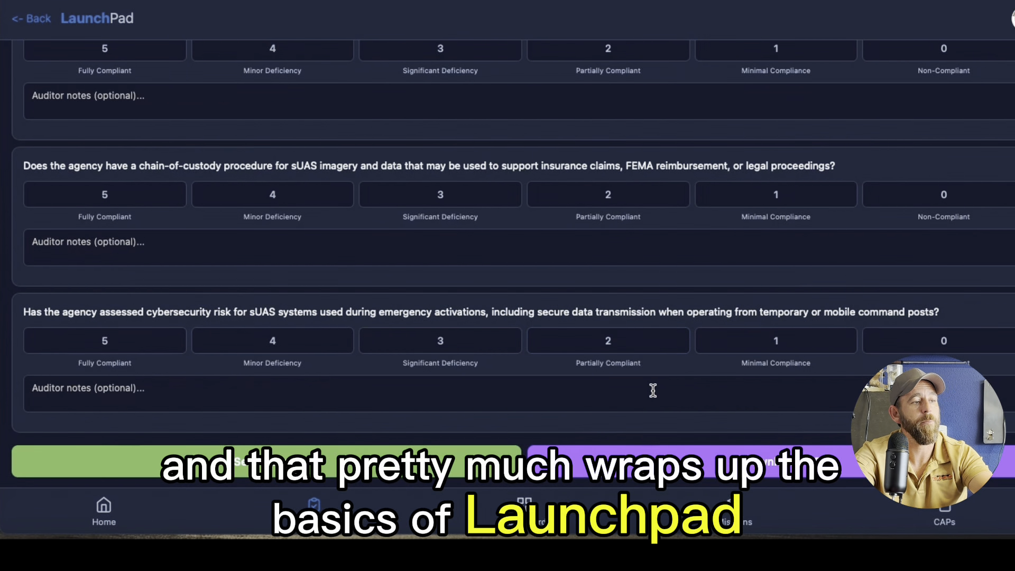
scroll(653, 391, up, 1)
scroll(653, 391, up, 15)
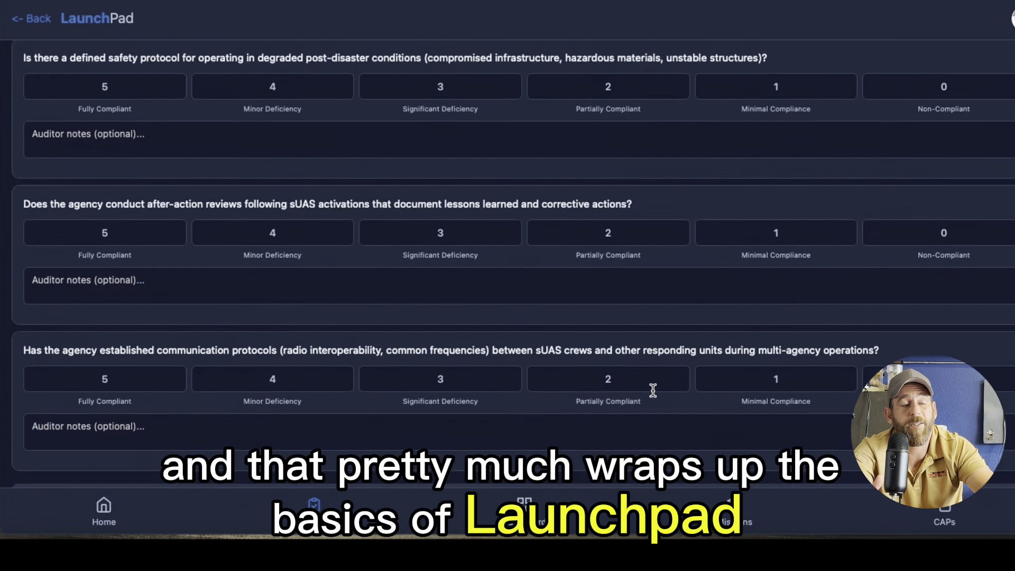
scroll(652, 391, up, 20)
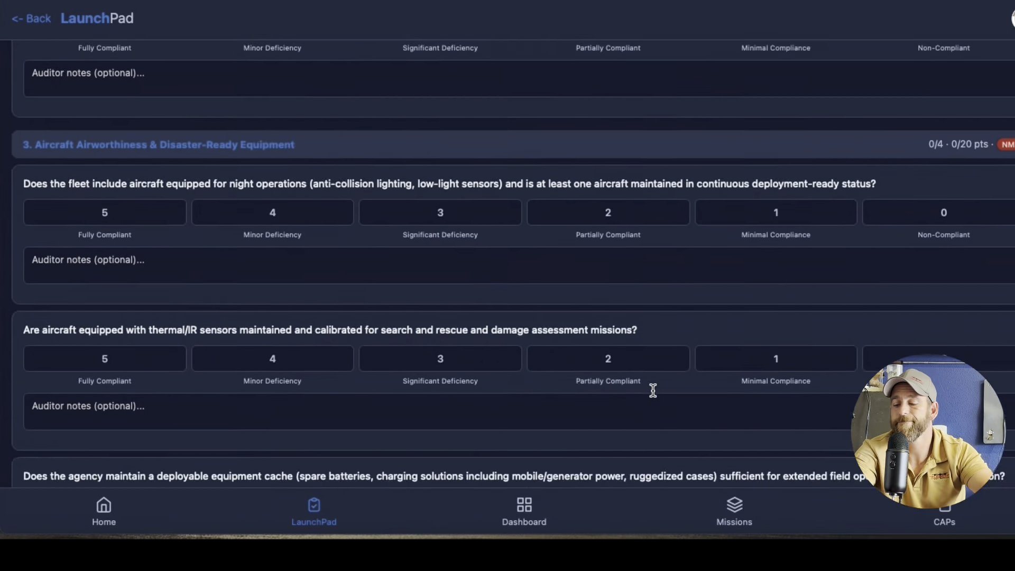
scroll(653, 390, up, 15)
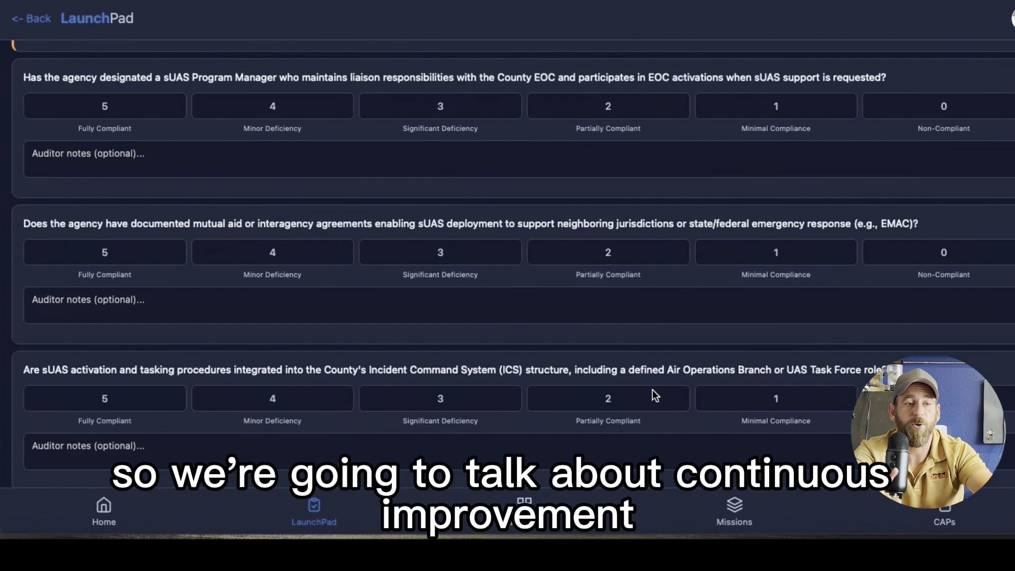